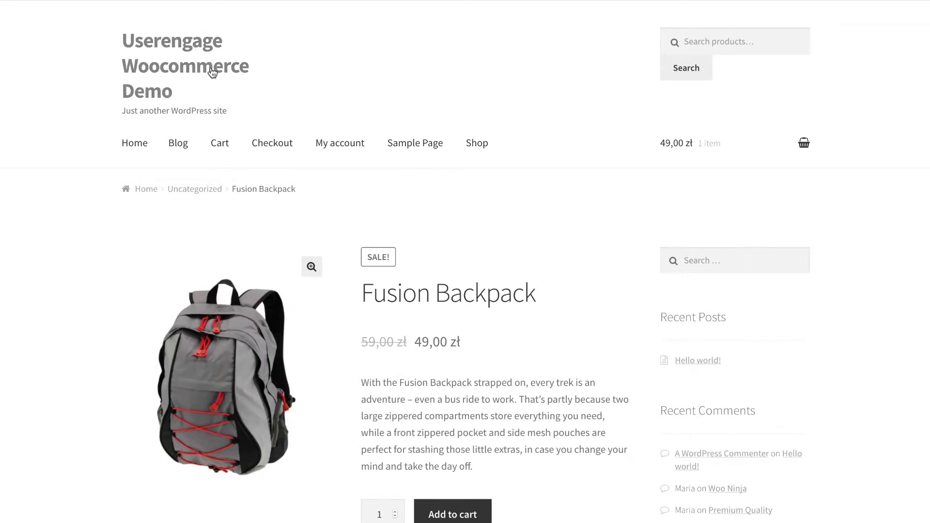
# Look over the WooCommerce demo store's home page, including its product sections and welcome text
pyautogui.scroll(-5, 406, 103)
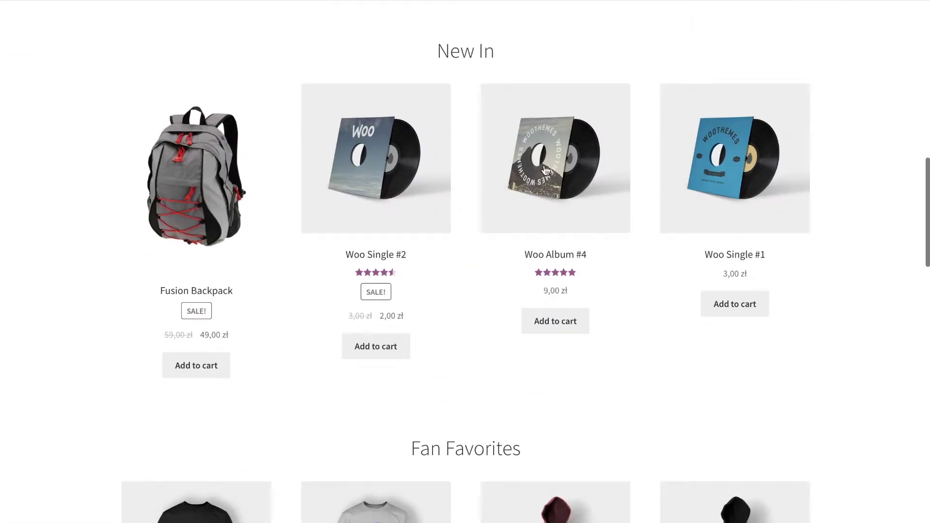
pyautogui.scroll(-5, 438, 162)
pyautogui.scroll(15, 389, 83)
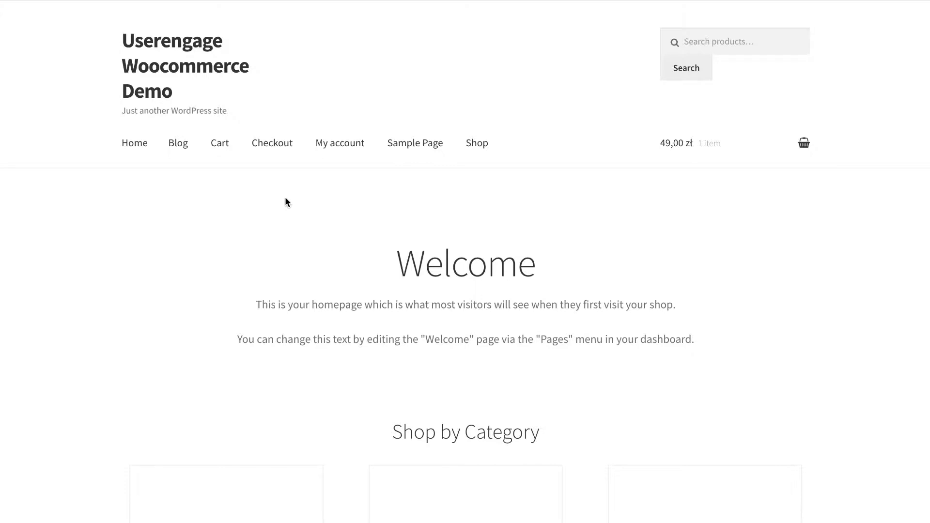
pyautogui.scroll(-4, 285, 201)
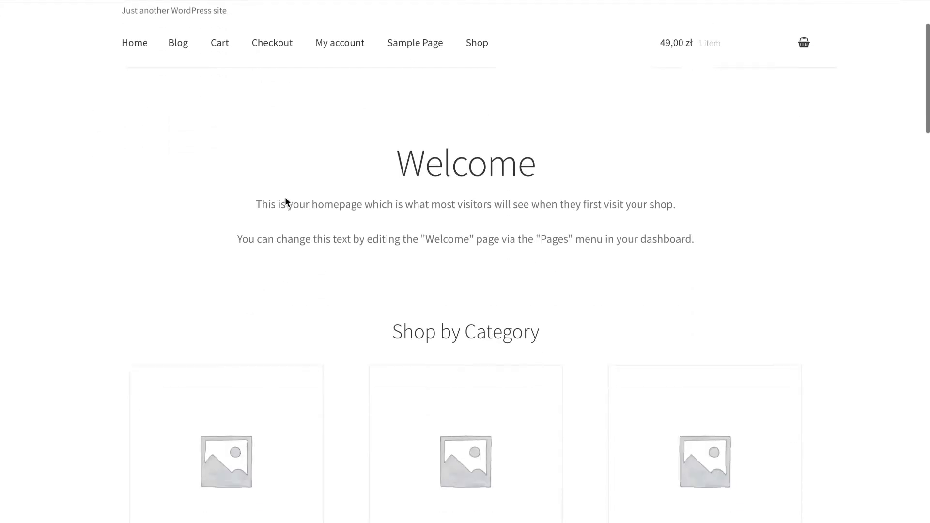
pyautogui.scroll(2, 285, 200)
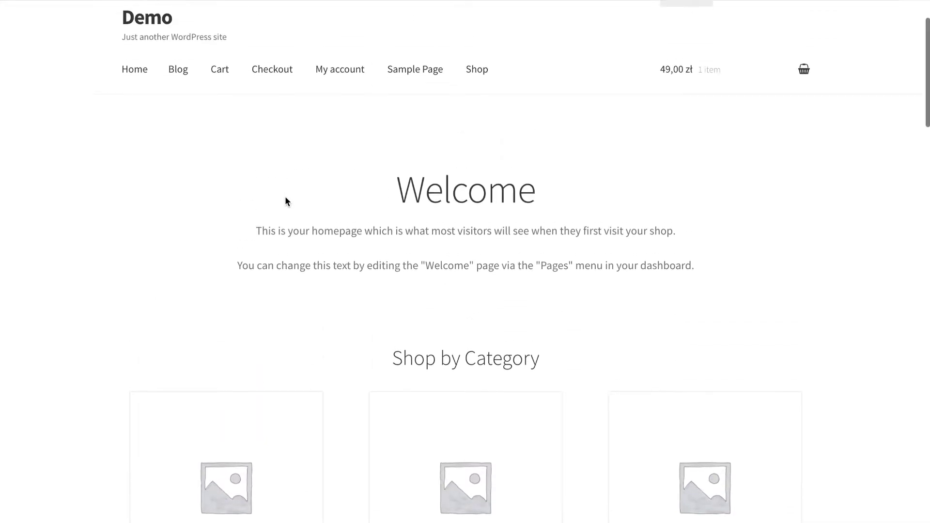
pyautogui.rightClick(286, 200)
pyautogui.click(263, 197)
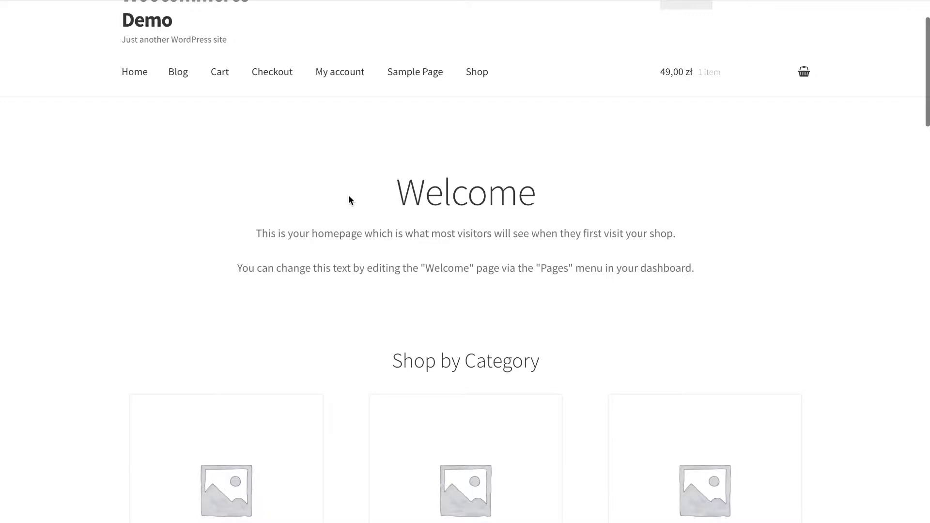
# View the UserEngage People list and the Google Tag Manager variables page, and return to the demo store
pyautogui.hotkey('ctrl', 'Left')
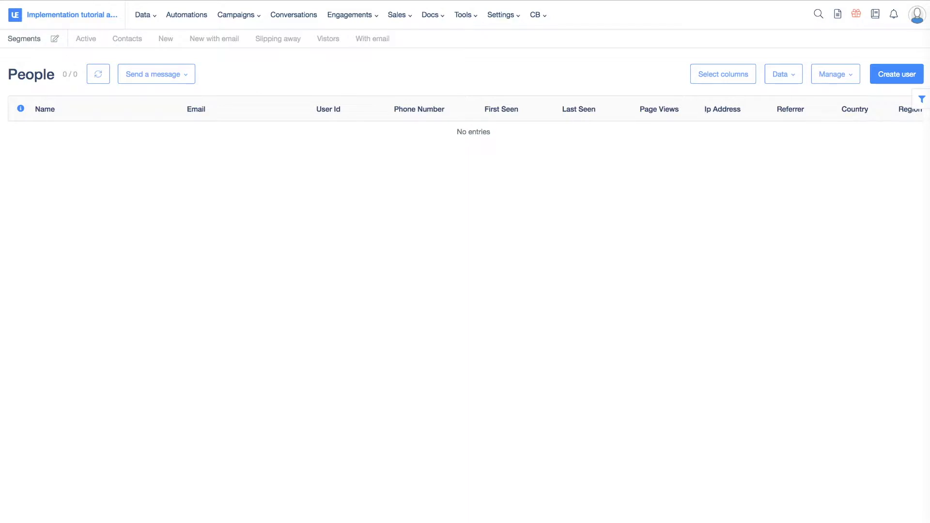
pyautogui.hotkey('ctrl', 'Left')
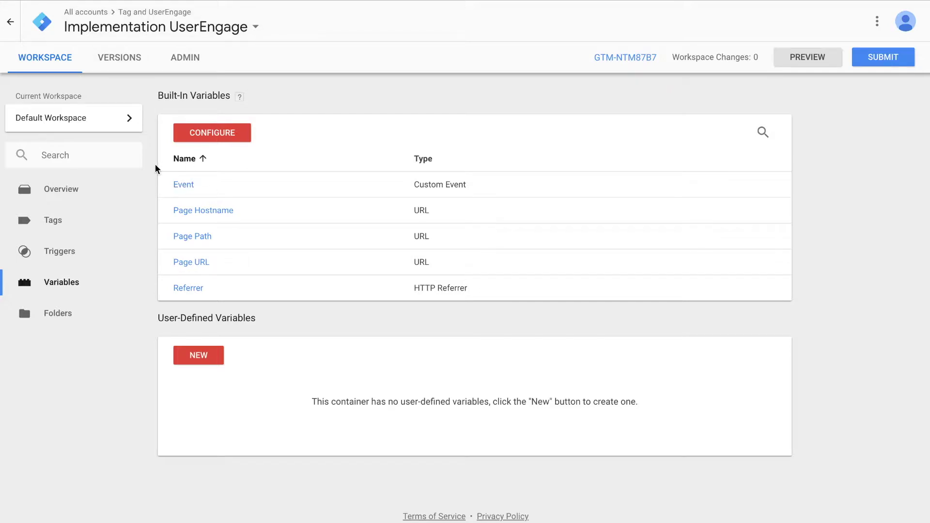
pyautogui.hotkey('ctrl', 'Right')
# Inspect the demo store page's HTML and search it for "tag" to check the Google Tag Manager script, and close the inspector
pyautogui.rightClick(264, 194)
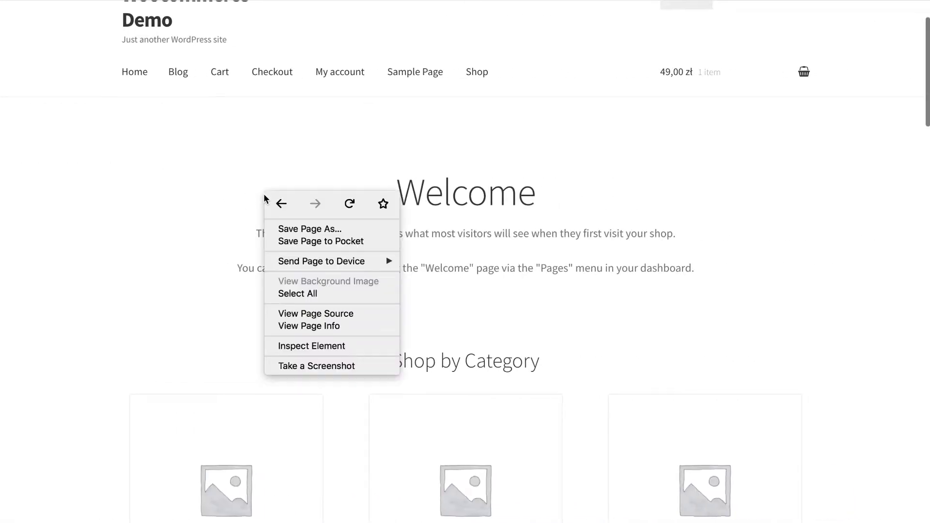
pyautogui.click(315, 346)
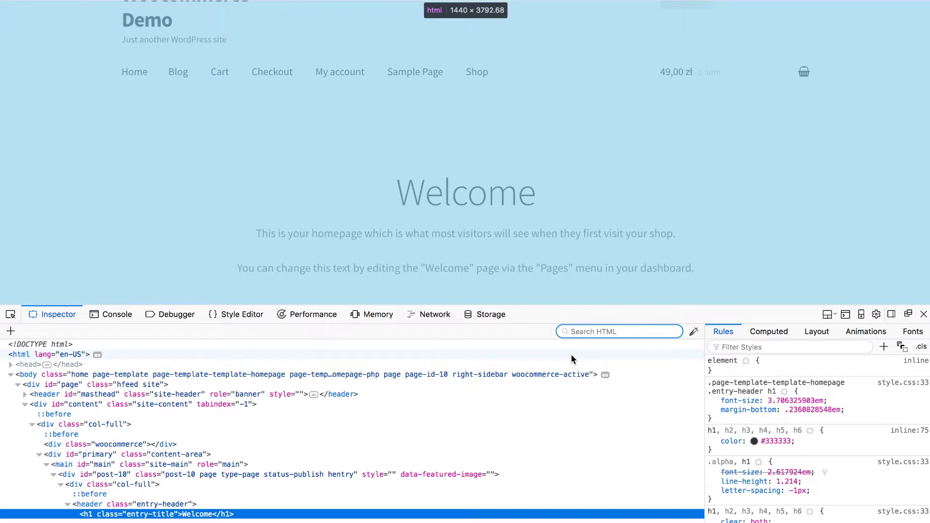
pyautogui.click(577, 331)
pyautogui.write('tag')
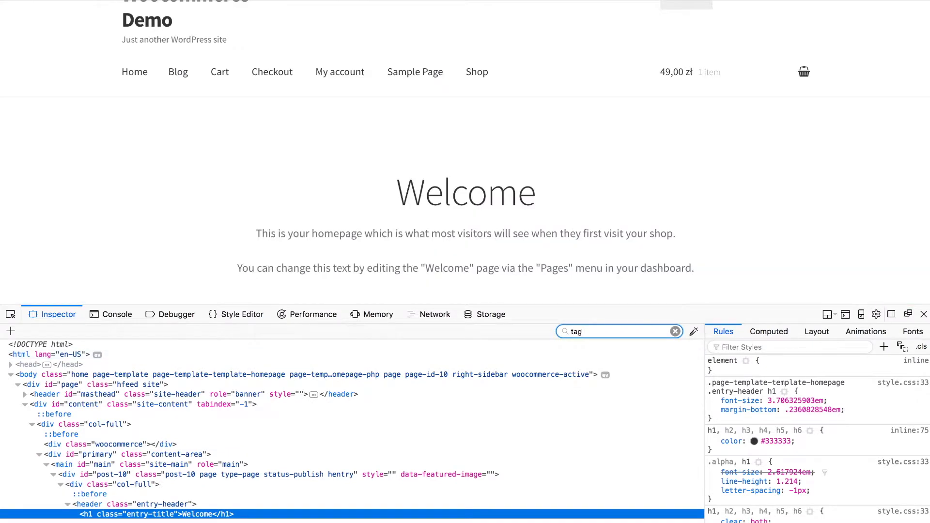
pyautogui.press('Return')
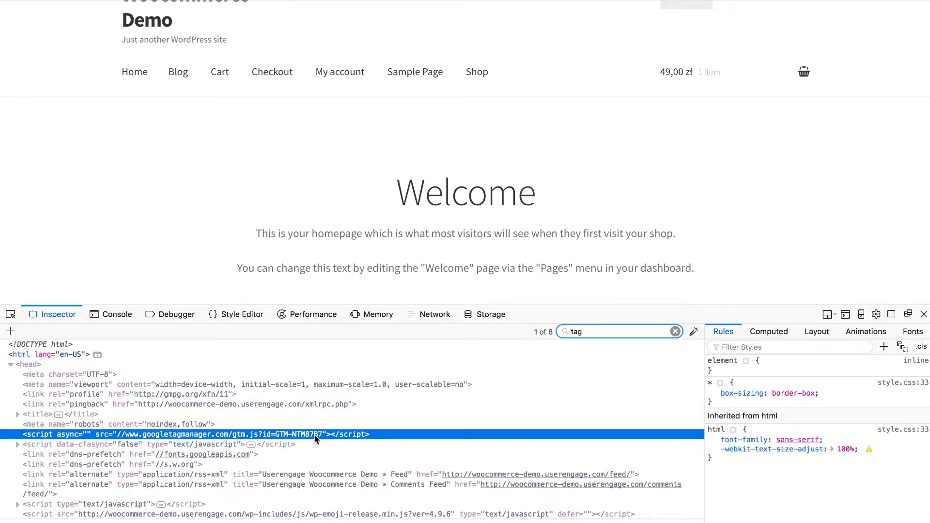
pyautogui.click(923, 314)
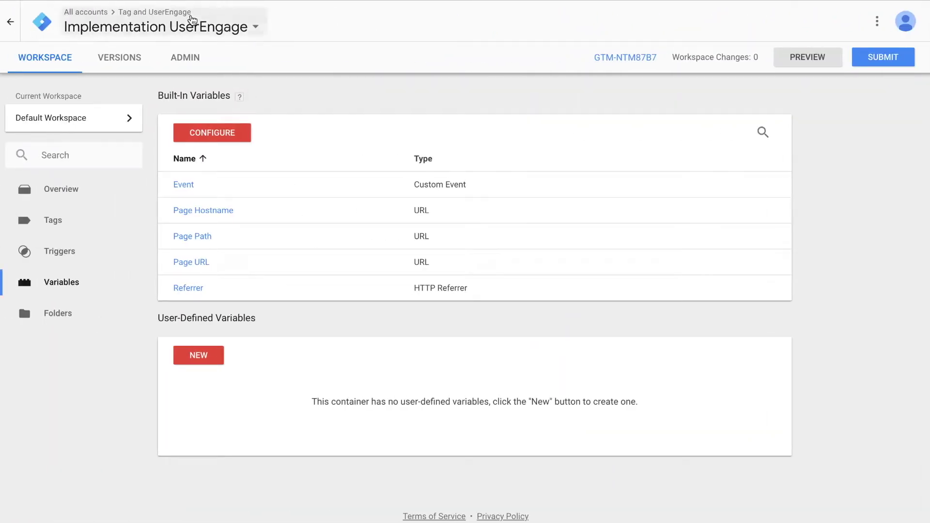
# In Google Tag Manager, view the container's installation snippets for the head and body, and return to the demo store
pyautogui.click(634, 61)
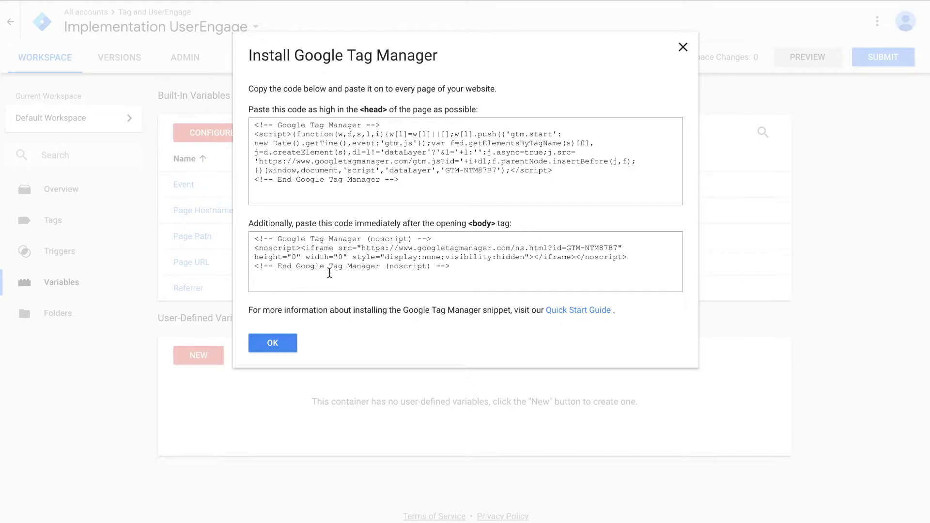
pyautogui.click(278, 348)
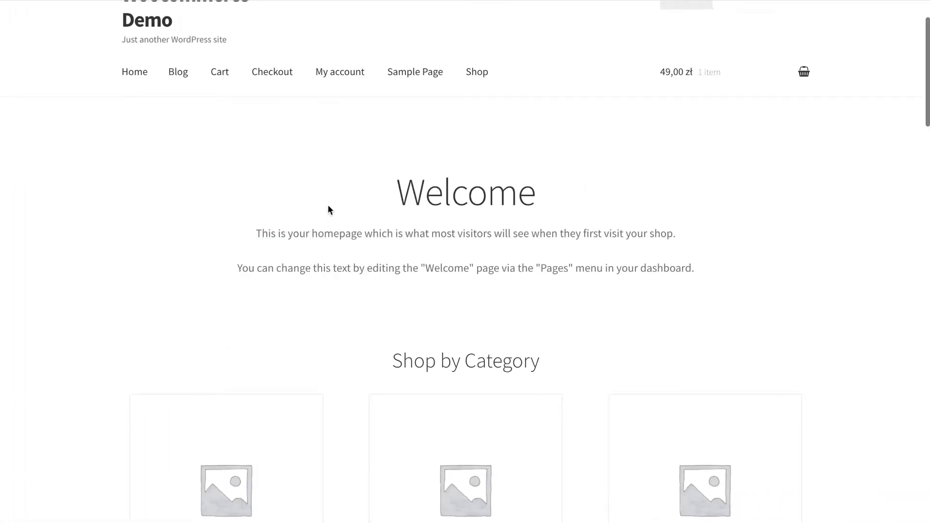
pyautogui.scroll(2, 364, 293)
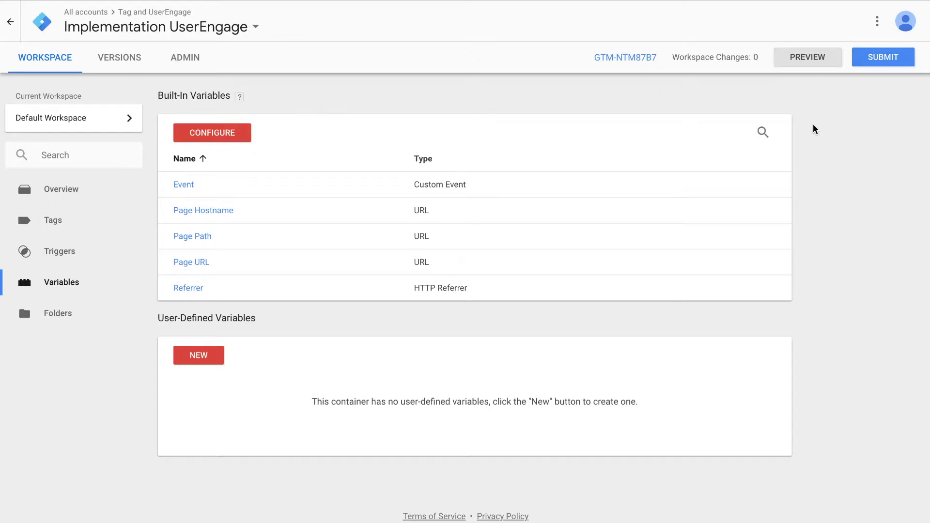
# From Google Tag Manager, examine the dataLayer inspector extension's advanced options for inserting a GTM container
pyautogui.click(886, 1)
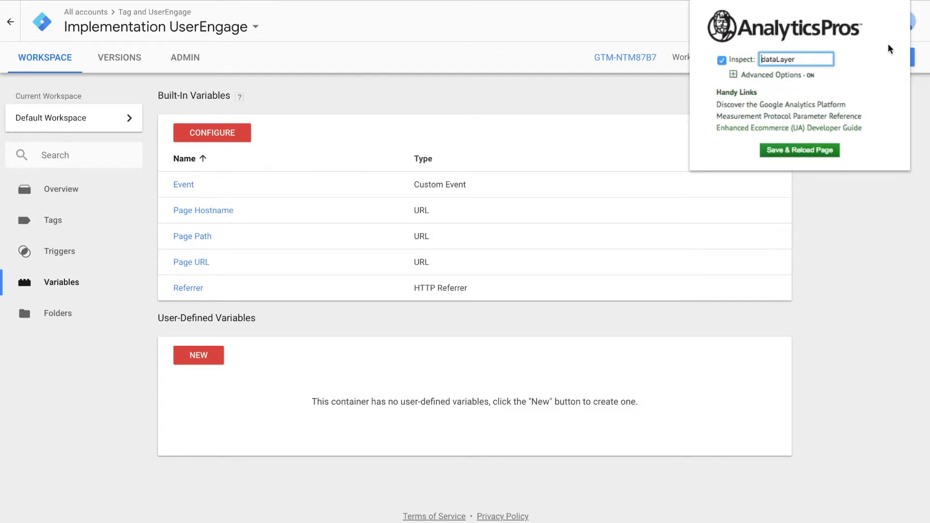
pyautogui.click(733, 74)
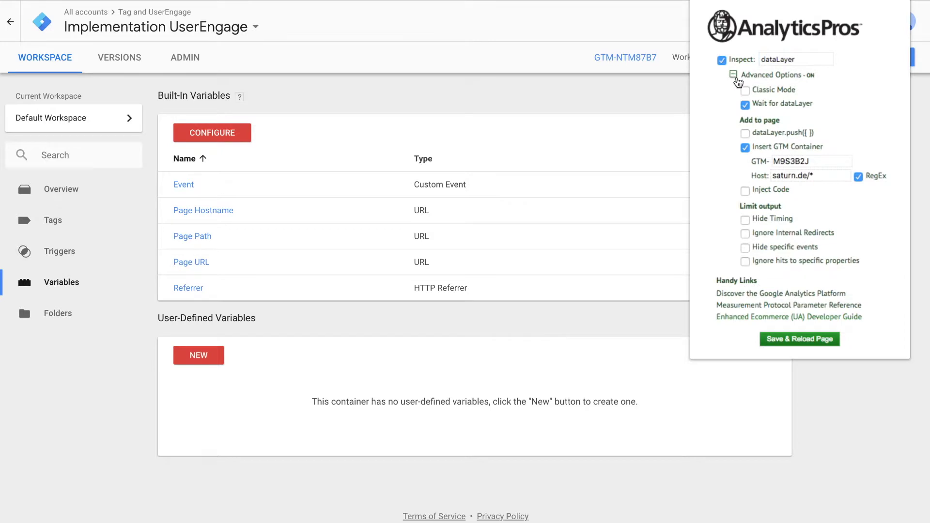
pyautogui.click(814, 162)
pyautogui.moveTo(814, 161)
pyautogui.mouseDown()
pyautogui.moveTo(772, 163)
pyautogui.moveTo(810, 162)
pyautogui.mouseUp()
pyautogui.click(810, 164)
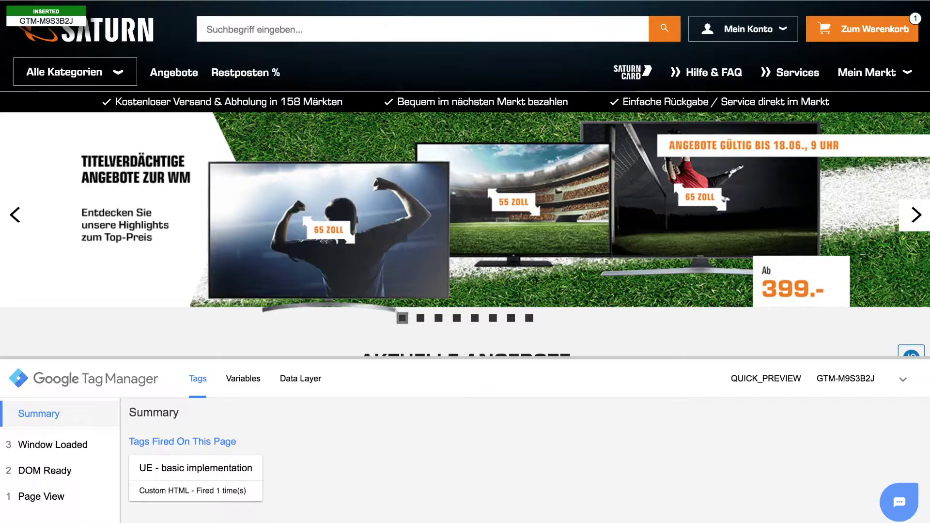
# On the Saturn shop page, check the container ID and host used by the dataLayer inspector extension to insert the GTM container
pyautogui.scroll(-5, 501, 120)
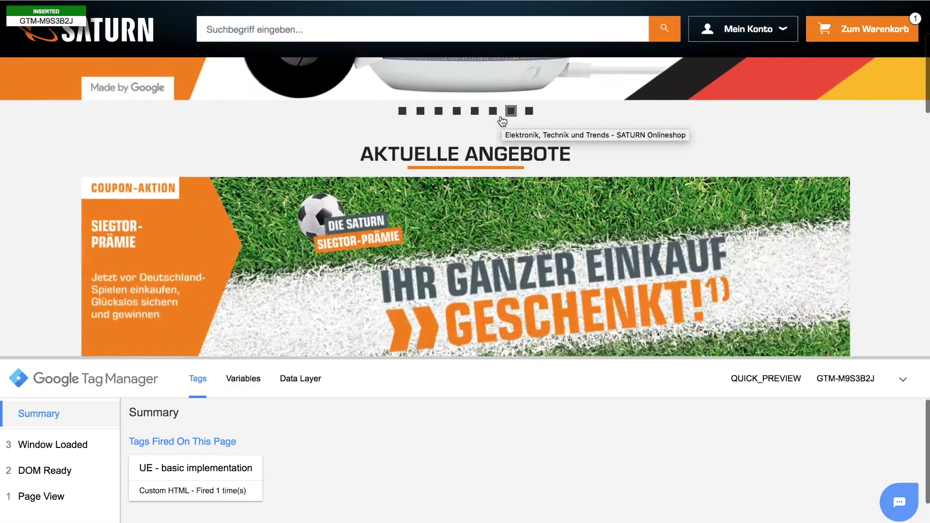
pyautogui.scroll(-2, 501, 116)
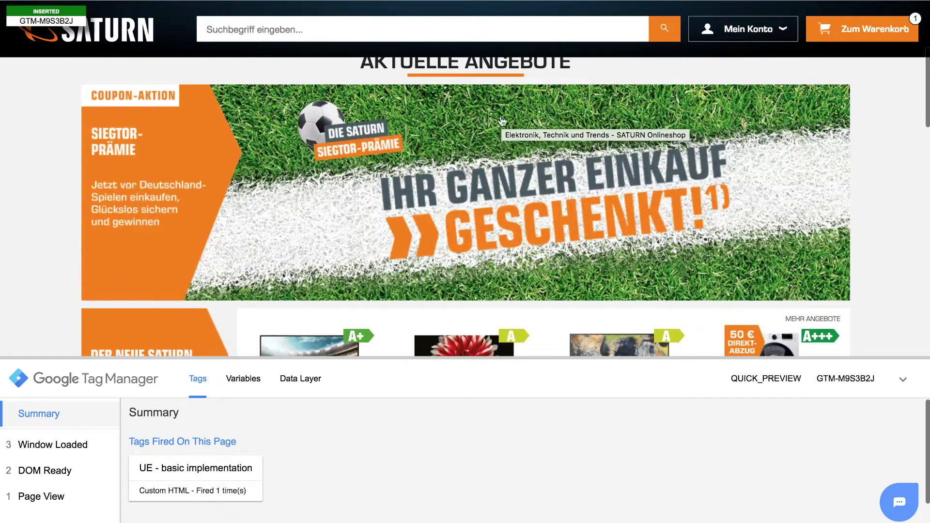
pyautogui.click(892, 1)
pyautogui.click(734, 76)
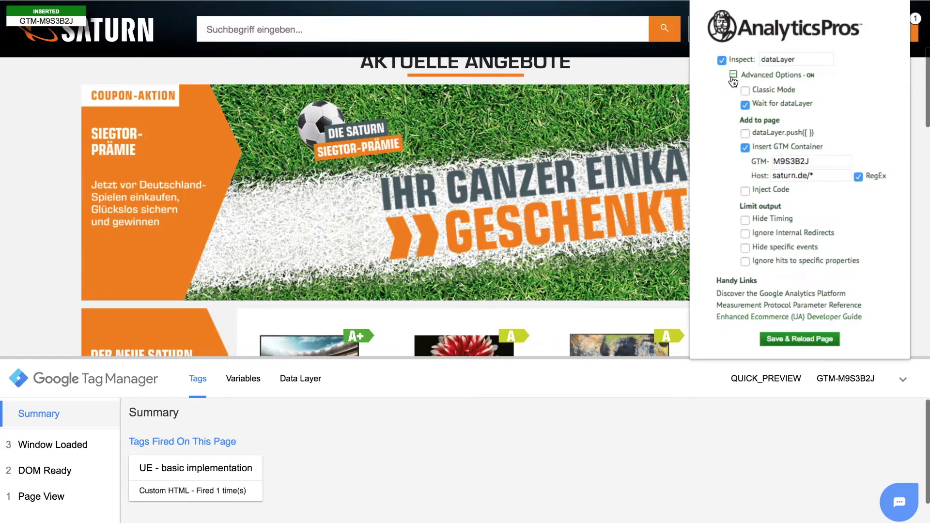
pyautogui.click(821, 162)
pyautogui.moveTo(821, 161)
pyautogui.mouseDown()
pyautogui.moveTo(770, 162)
pyautogui.moveTo(817, 160)
pyautogui.mouseUp()
pyautogui.click(775, 160)
pyautogui.click(816, 160)
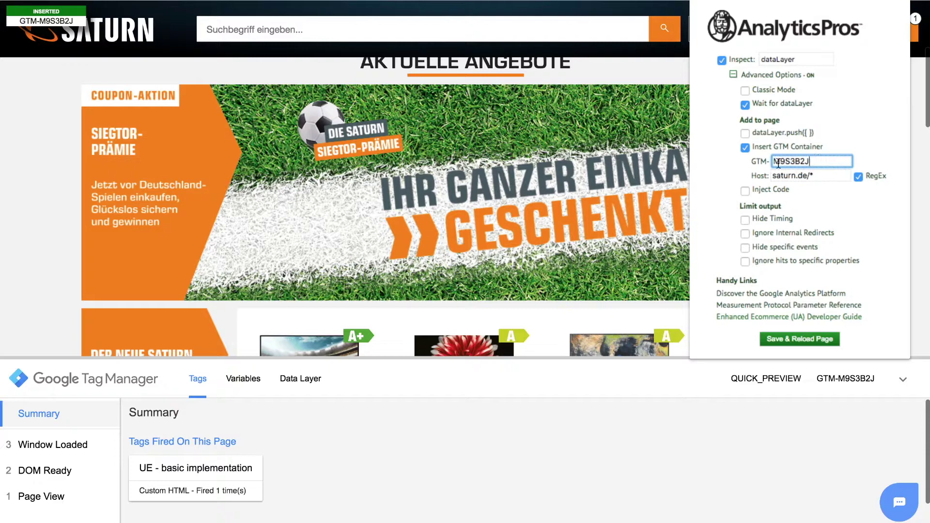
pyautogui.click(25, 322)
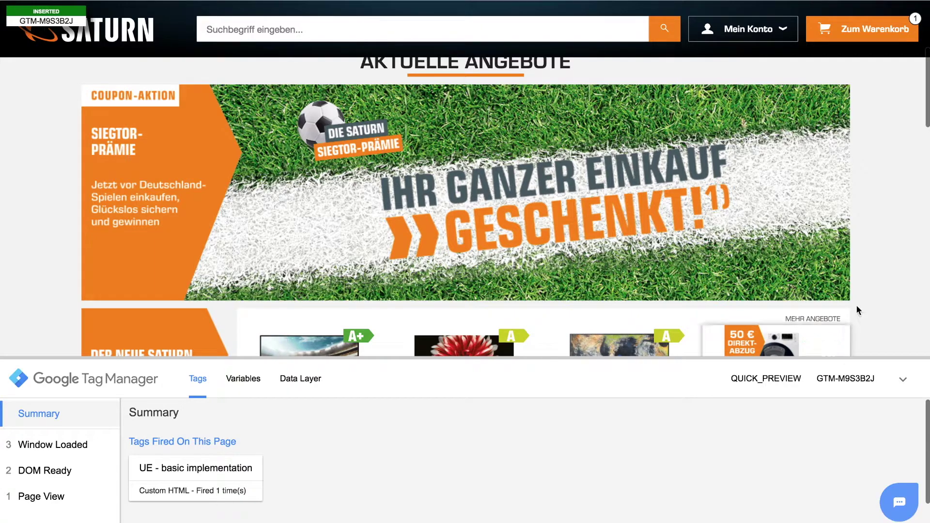
# Minimize the Tag Manager preview pane and look over the Saturn page with its chat widget
pyautogui.click(904, 379)
pyautogui.scroll(-2, 882, 303)
pyautogui.scroll(-4, 883, 304)
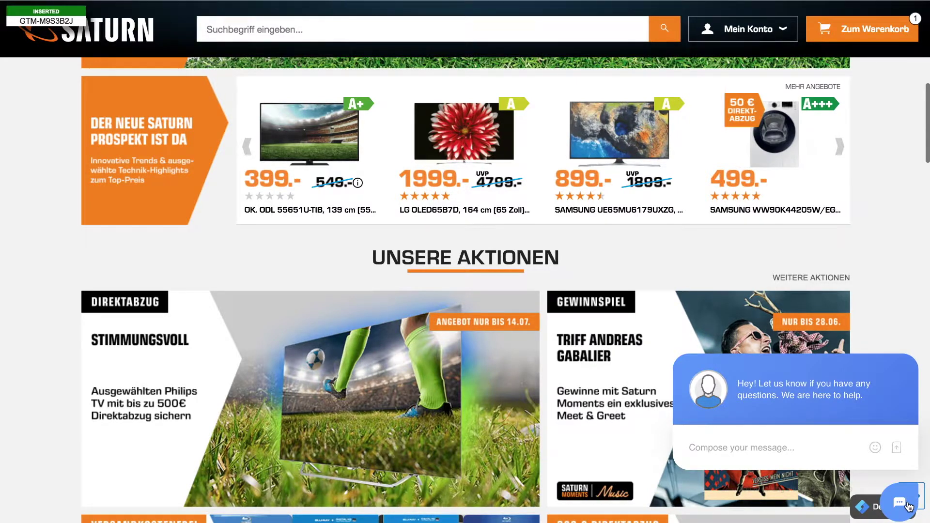
pyautogui.scroll(10, 899, 278)
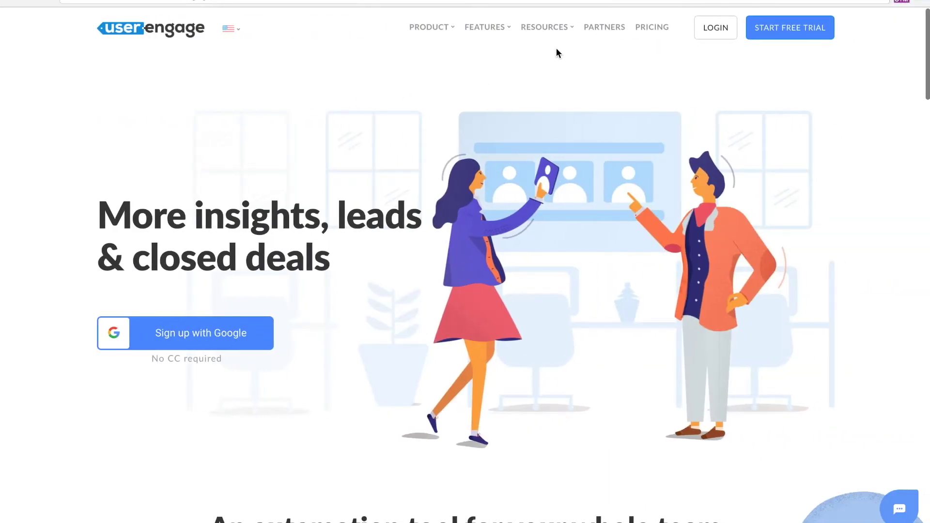
# On the UserEngage website, open the Custom script integration from the Integrations resources
pyautogui.moveTo(555, 33)
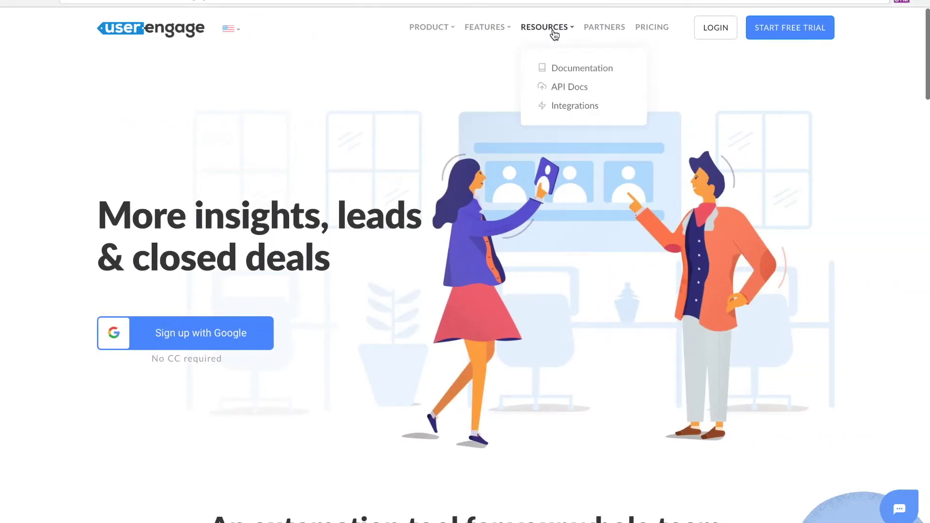
pyautogui.click(565, 106)
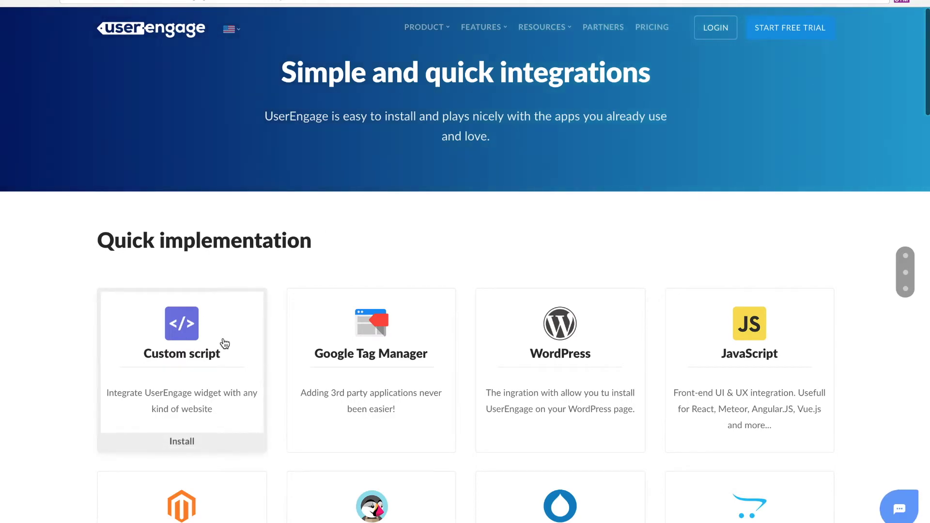
pyautogui.click(225, 344)
# Select the complete script snippet for logged-off users with no email address provided
pyautogui.scroll(-3, 347, 285)
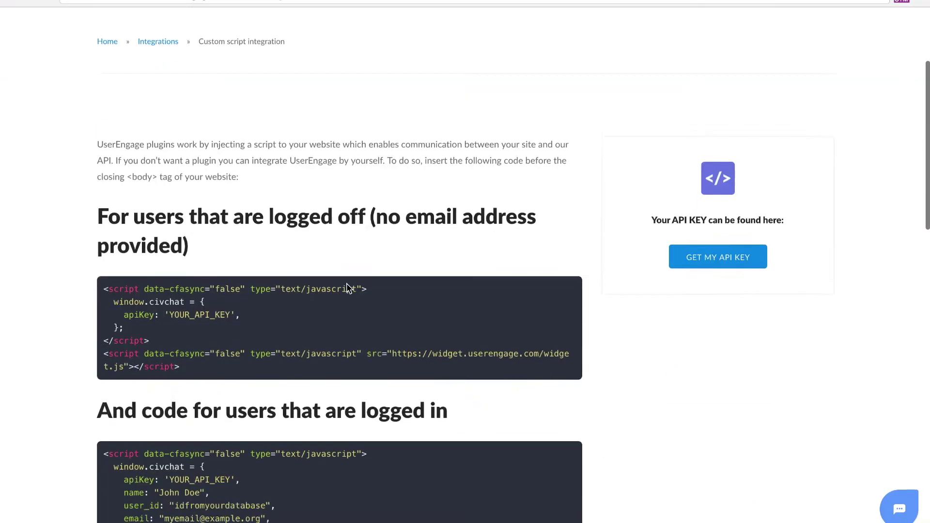
pyautogui.scroll(-2, 347, 288)
pyautogui.moveTo(180, 286); pyautogui.dragTo(105, 211)
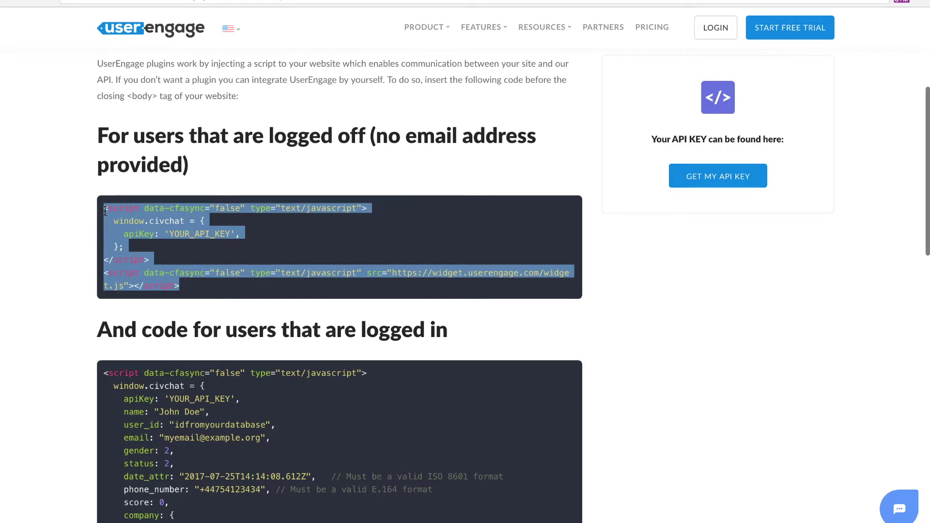
# Switch to Google Tag Manager and create a new tag named "UE - basic implementation"
pyautogui.hotkey('ctrl', 'Left')
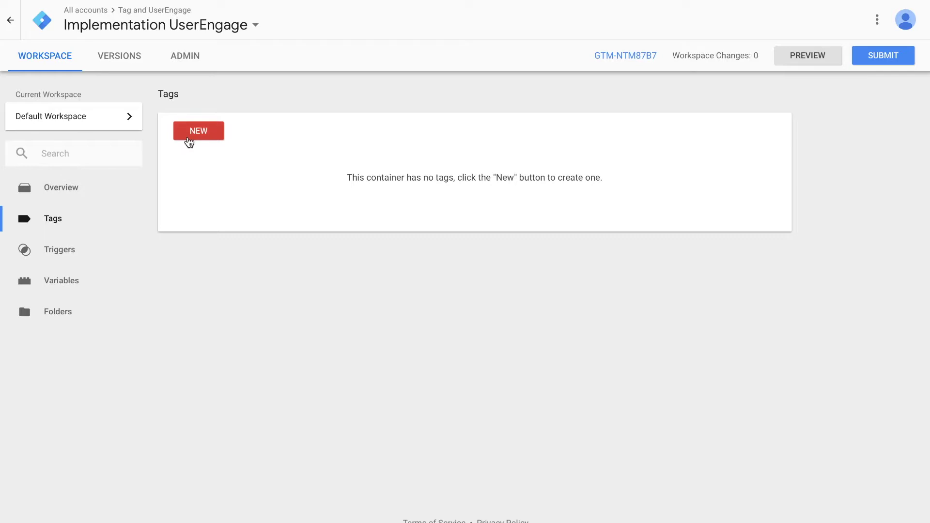
pyautogui.click(189, 141)
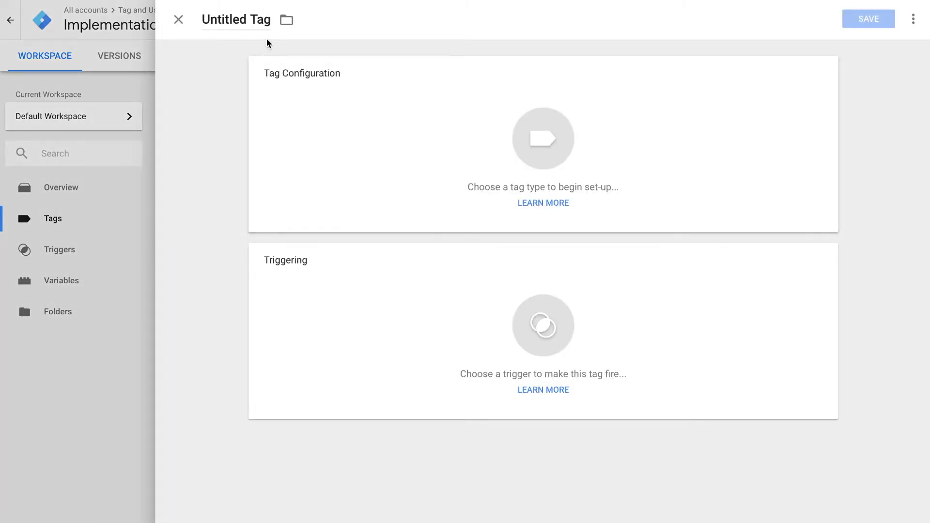
pyautogui.click(252, 19)
pyautogui.write('UE - b')
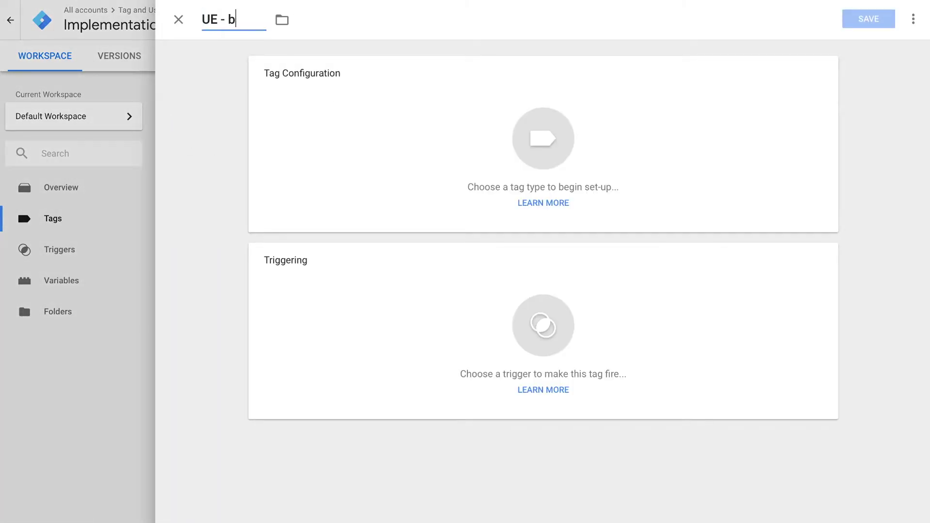
pyautogui.write('asic implementation')
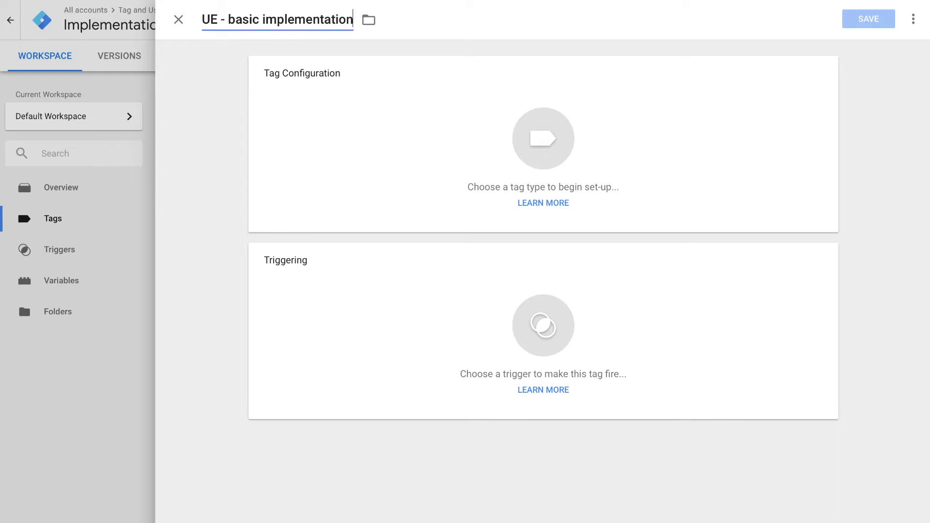
# Set the tag type to Custom HTML and paste the copied UserEngage script into its HTML code
pyautogui.click(543, 145)
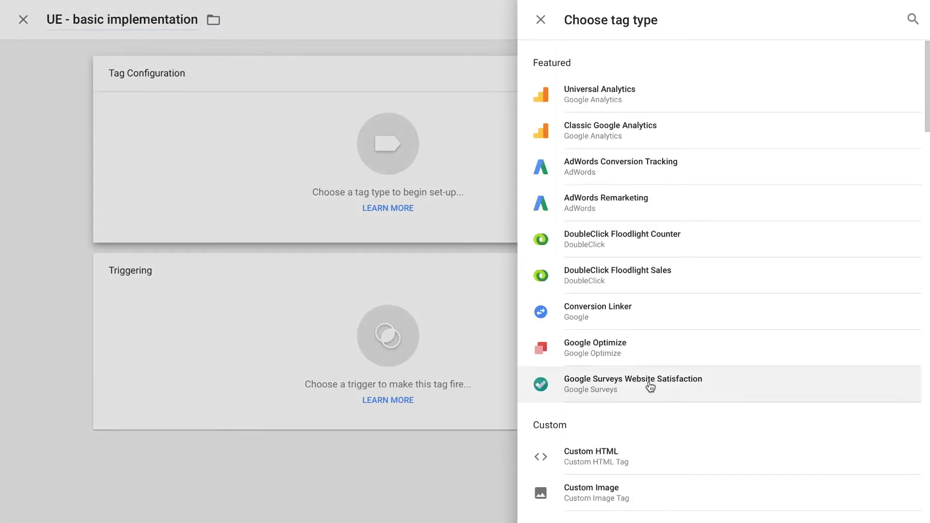
pyautogui.scroll(-1, 650, 363)
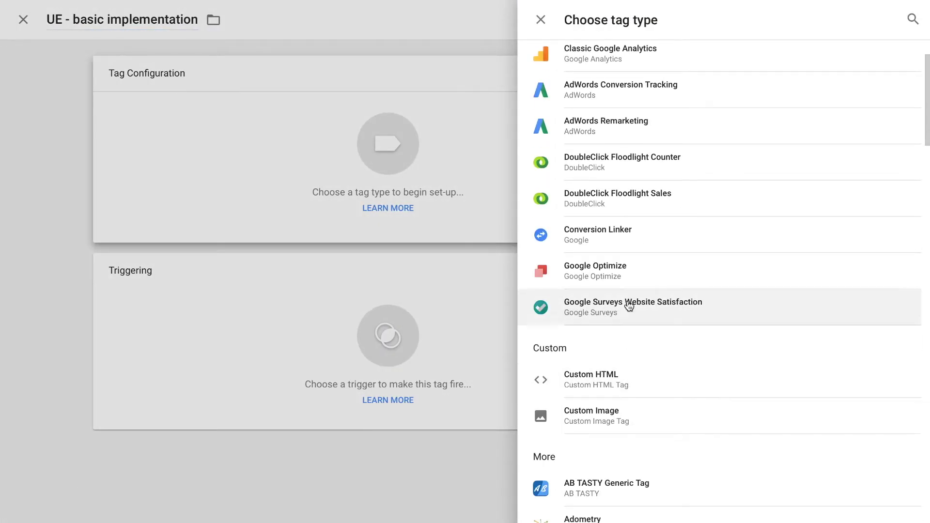
pyautogui.scroll(-5, 602, 256)
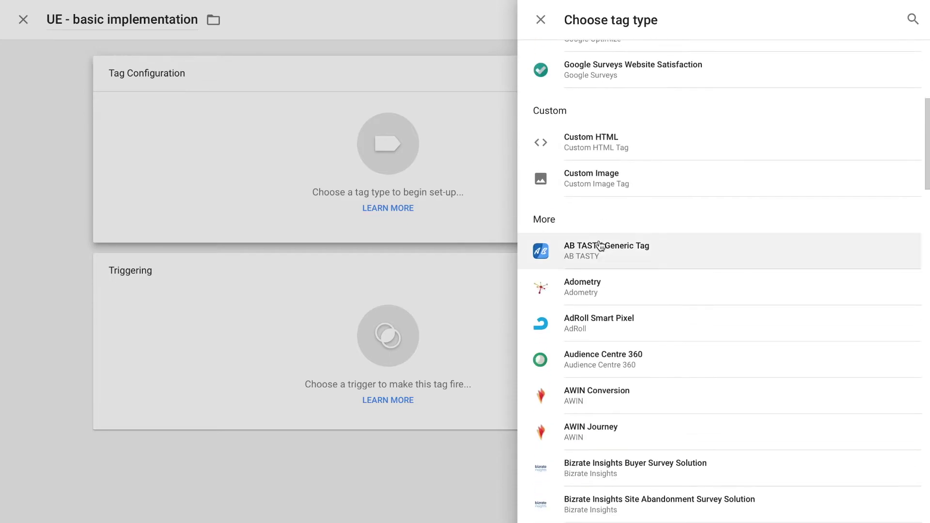
pyautogui.click(601, 148)
pyautogui.click(333, 235)
pyautogui.hotkey('ctrl', 'v')
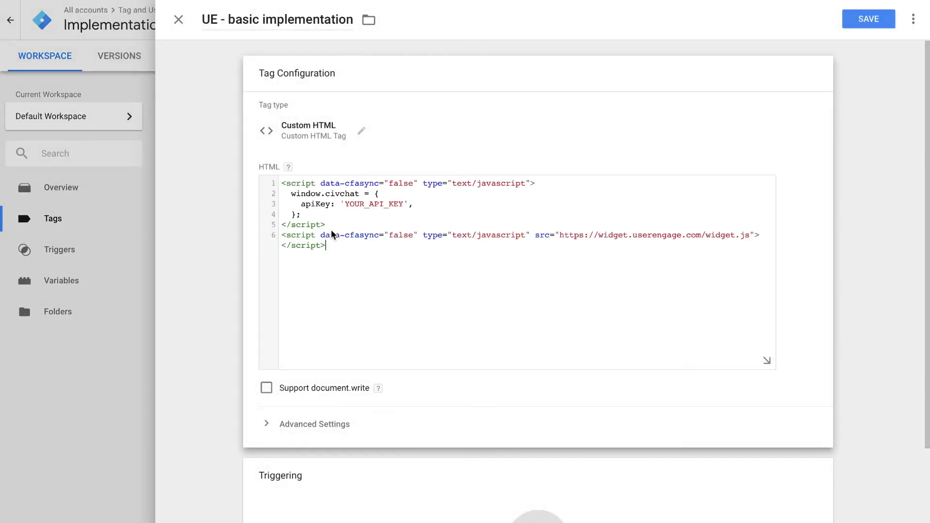
# Switch to the UserEngage app, open the Integrations settings and copy the application key
pyautogui.moveTo(404, 204); pyautogui.dragTo(344, 205)
pyautogui.click(344, 204)
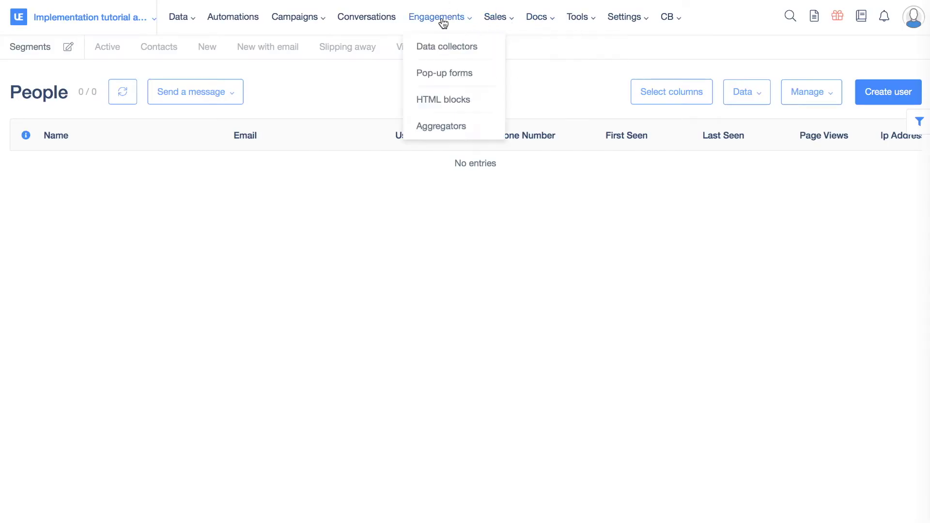
pyautogui.moveTo(572, 22)
pyautogui.moveTo(625, 22)
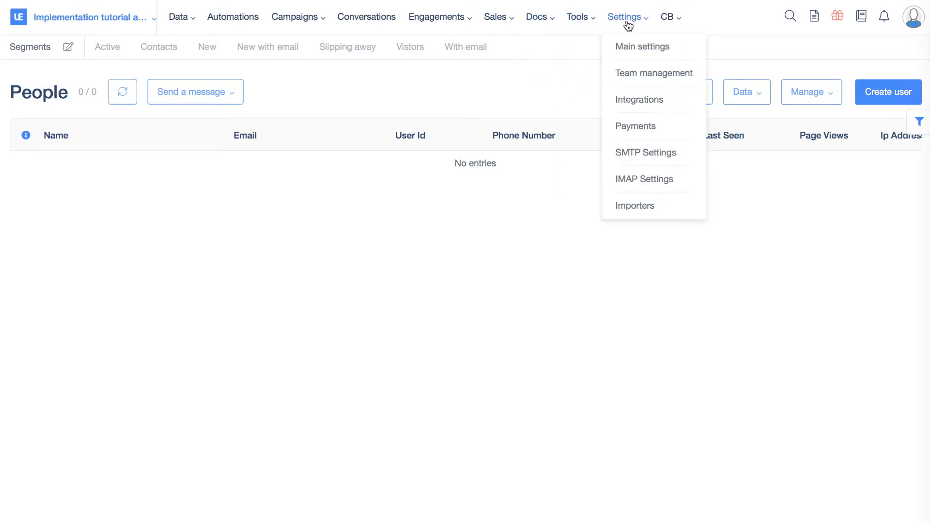
pyautogui.click(639, 100)
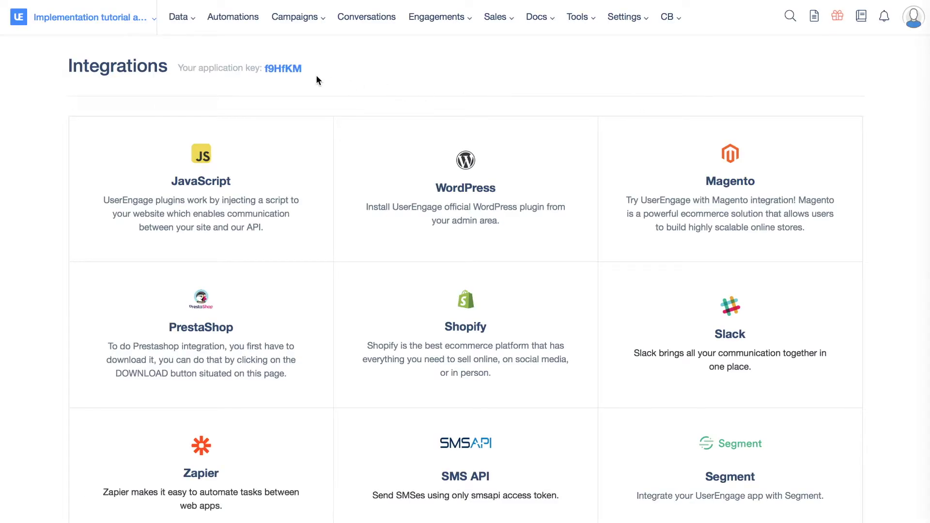
pyautogui.moveTo(304, 68); pyautogui.dragTo(264, 69)
pyautogui.hotkey('ctrl', 'c')
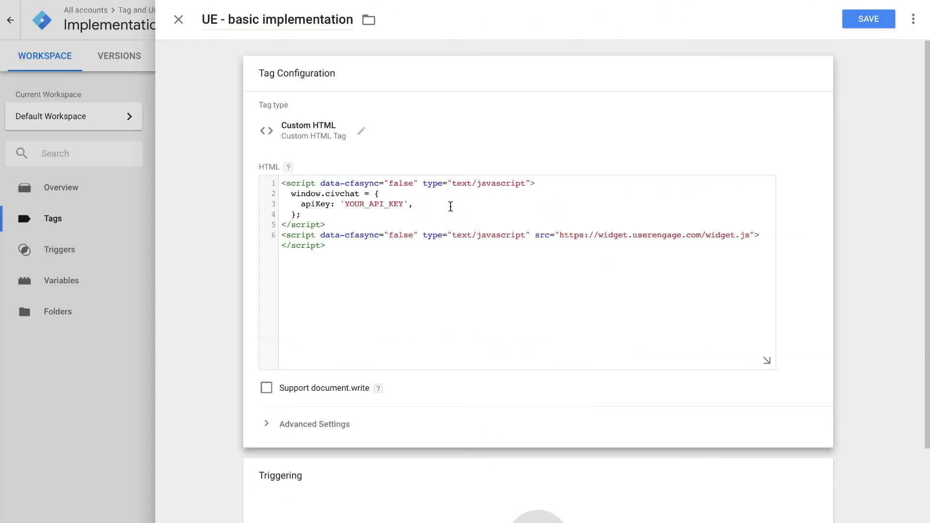
# Back in Google Tag Manager, replace the YOUR_API_KEY placeholder in the script with the copied application key
pyautogui.moveTo(404, 207); pyautogui.dragTo(344, 206)
pyautogui.hotkey('ctrl', 'v')
pyautogui.click(405, 205)
# In the tag's advanced settings, set the tag firing priority to 1000000 and the firing option to Once per page
pyautogui.scroll(-2, 404, 203)
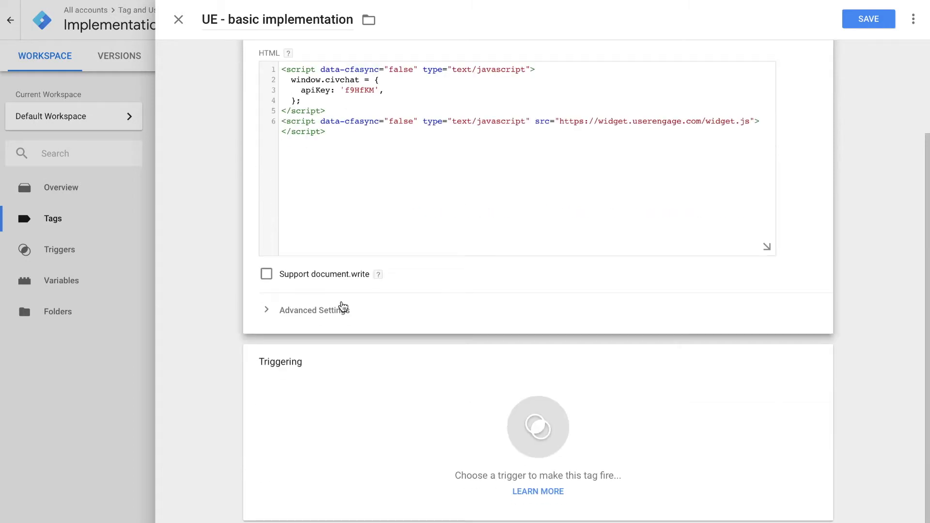
pyautogui.click(324, 314)
pyautogui.scroll(-3, 417, 311)
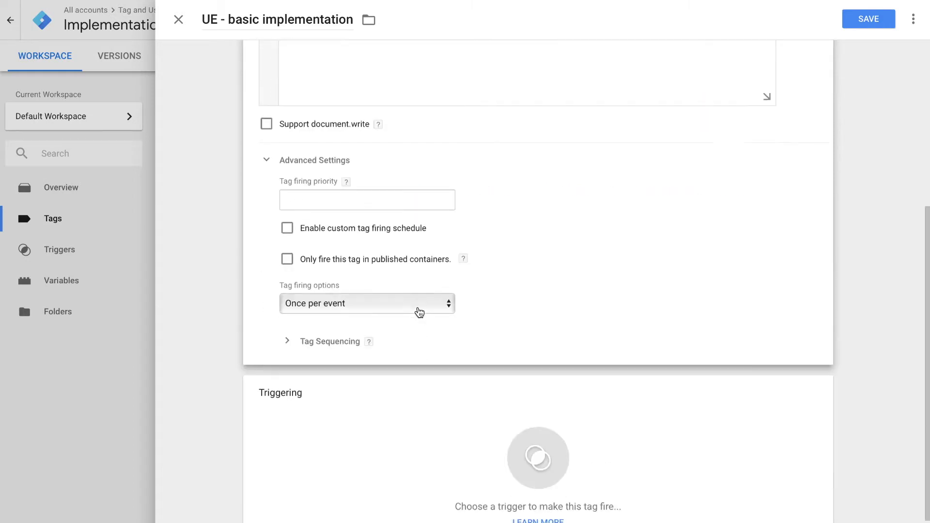
pyautogui.click(340, 167)
pyautogui.write('100')
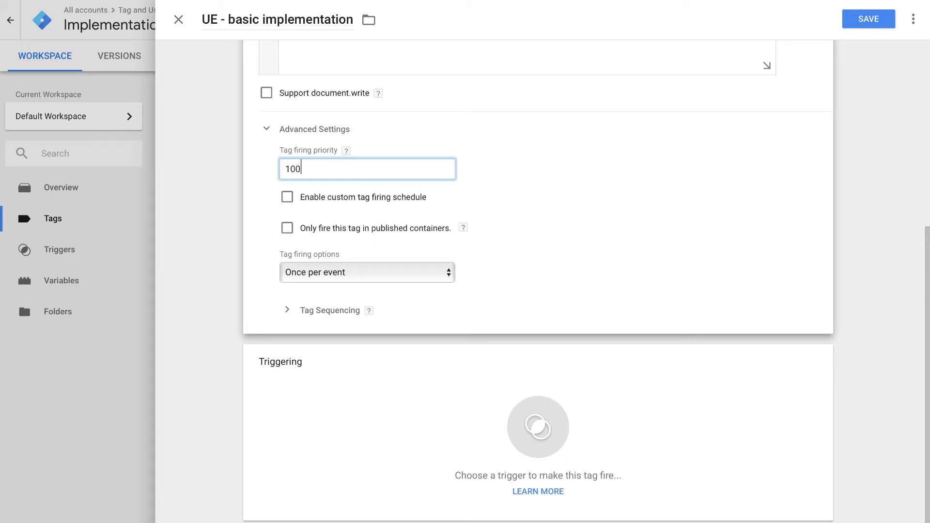
pyautogui.write('0000')
pyautogui.click(472, 151)
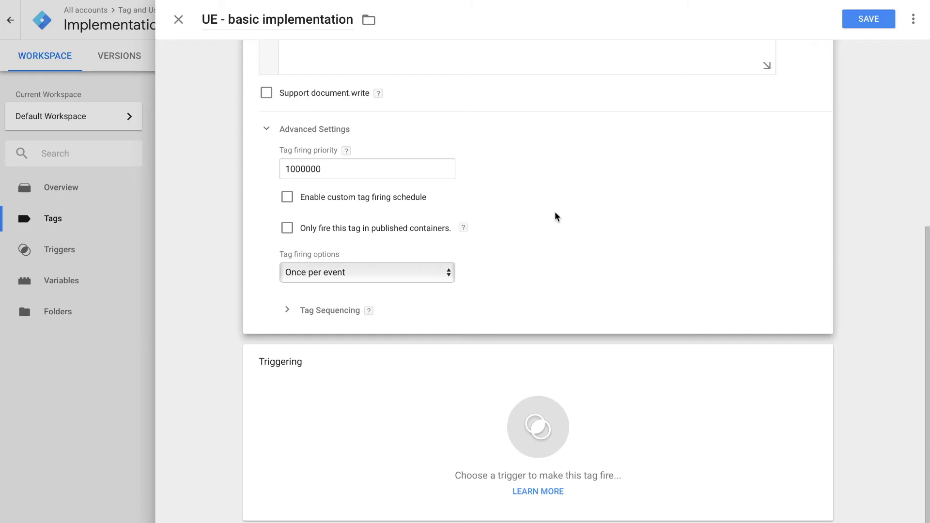
pyautogui.click(362, 271)
pyautogui.click(339, 286)
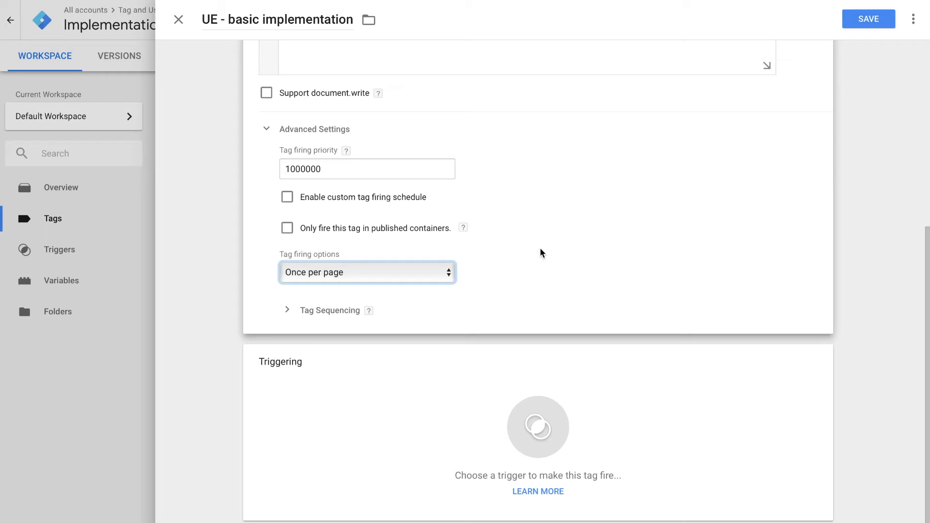
# Add the All Pages trigger to the tag and save it
pyautogui.click(518, 410)
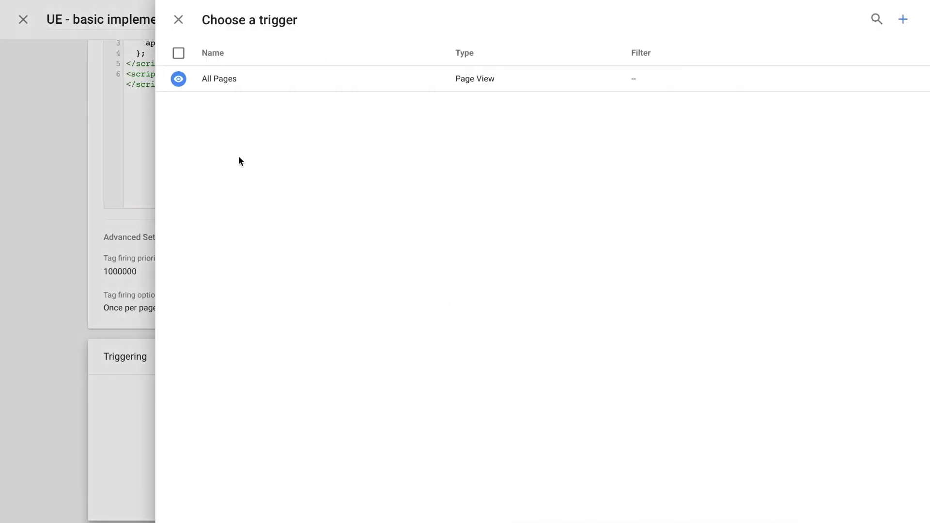
pyautogui.click(228, 86)
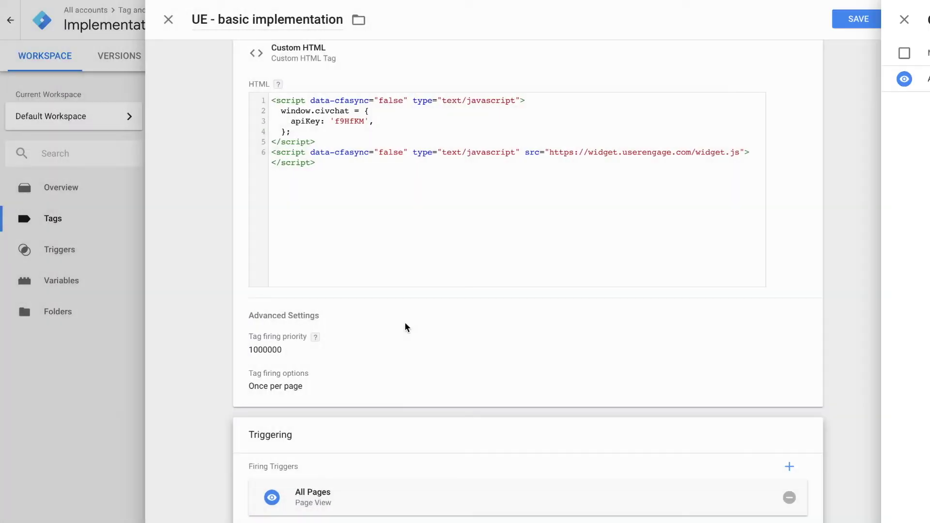
pyautogui.click(250, 275)
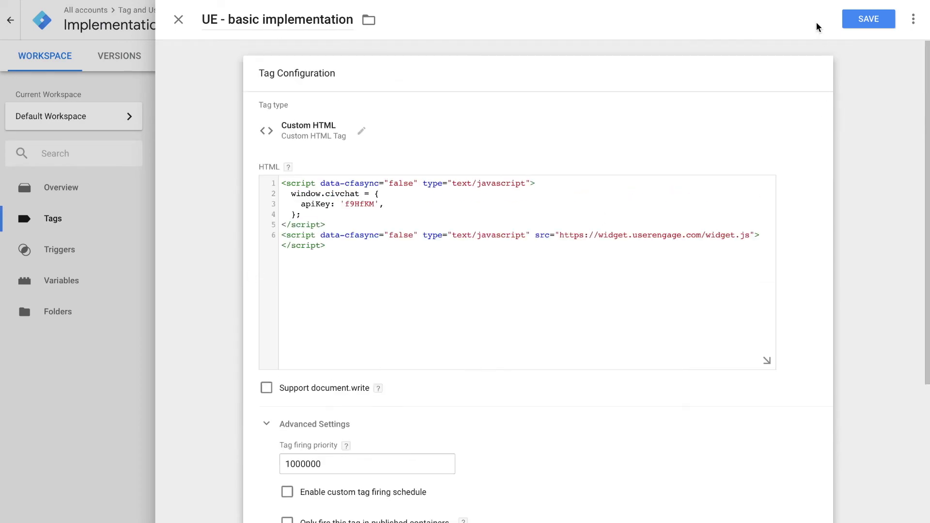
pyautogui.click(872, 20)
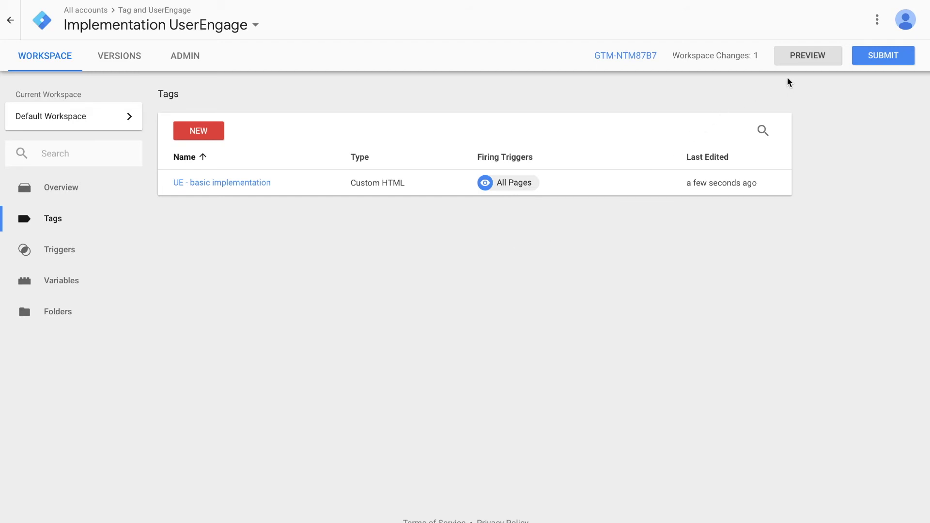
# Start preview mode, minimize the preview pane on the Woocommerce demo shop, and test opening and closing the chat widget
pyautogui.click(801, 64)
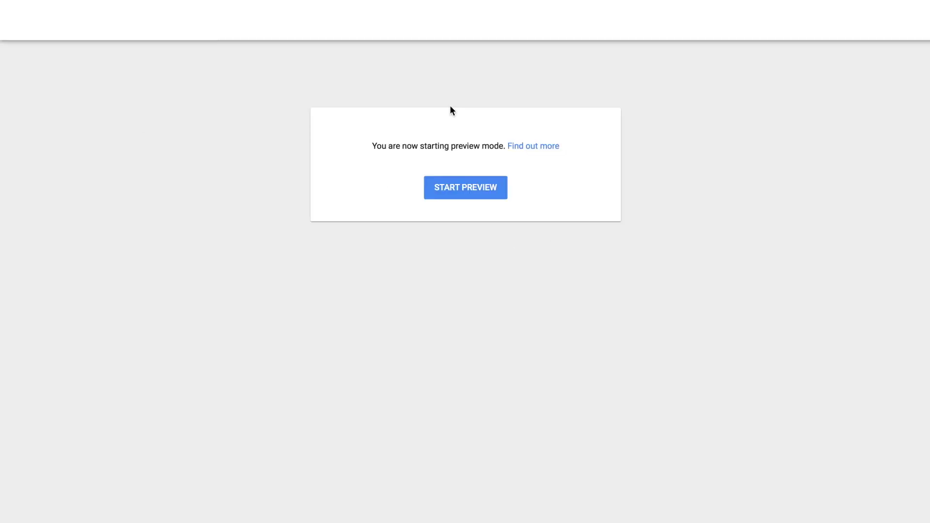
pyautogui.click(465, 188)
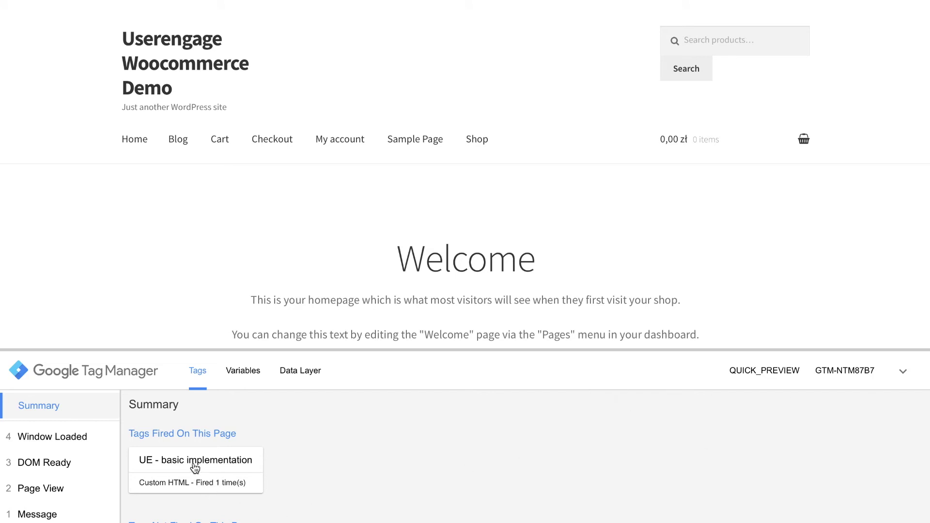
pyautogui.click(901, 374)
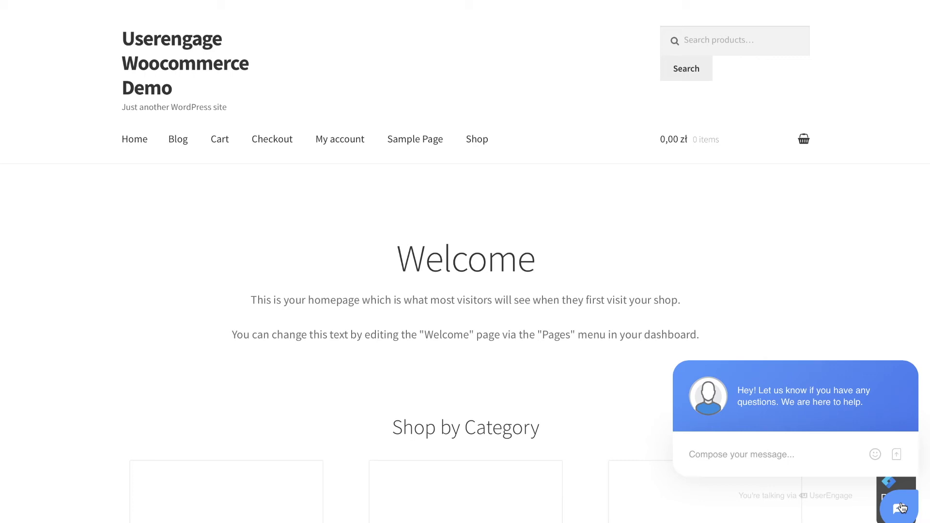
pyautogui.click(885, 411)
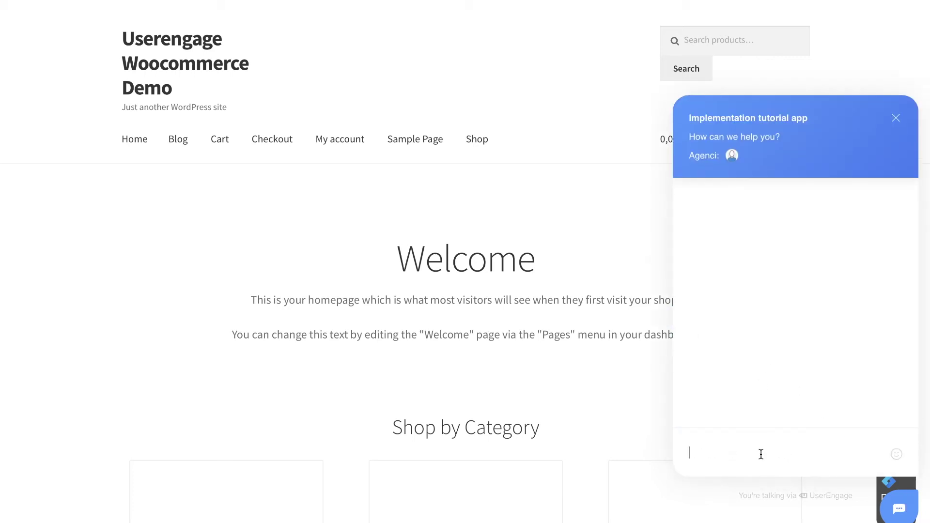
pyautogui.click(897, 121)
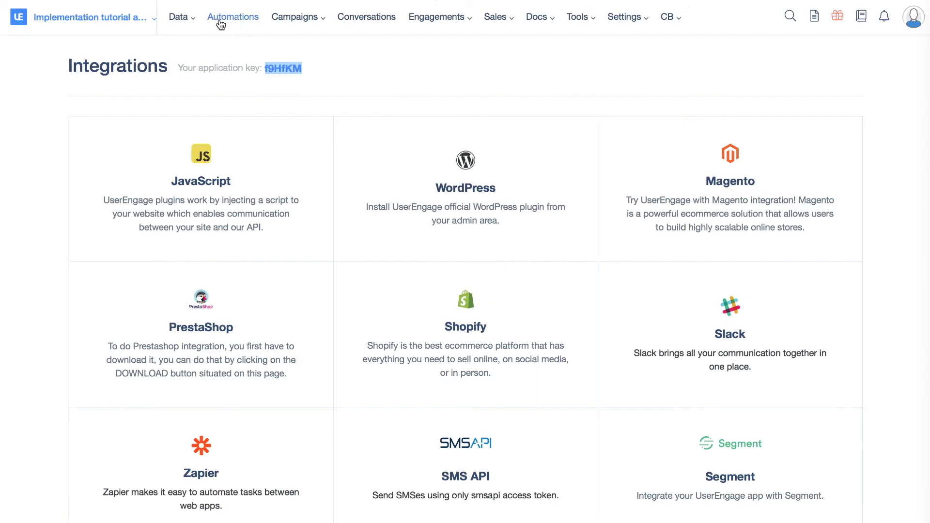
# In the UserEngage app, open the People list, examine the recorded visitor's profile and return to the list
pyautogui.click(181, 17)
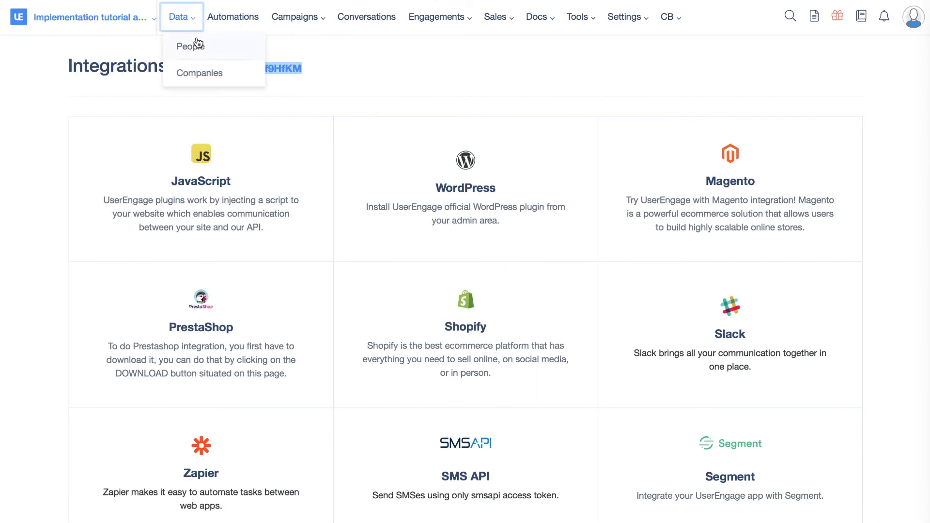
pyautogui.click(197, 45)
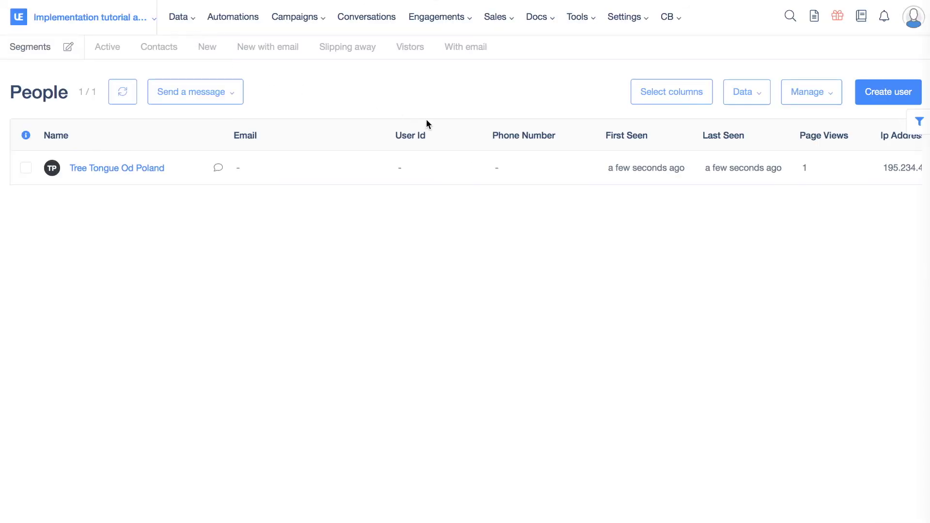
pyautogui.click(116, 169)
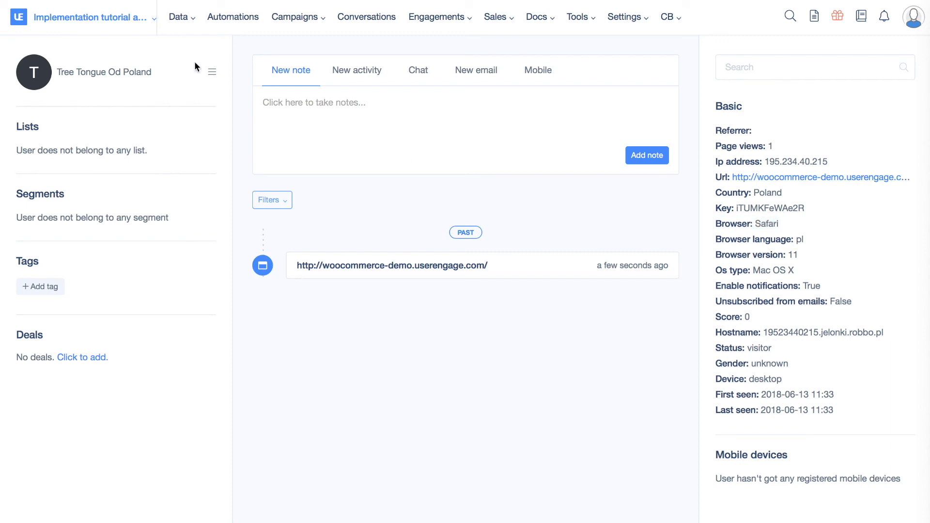
pyautogui.moveTo(179, 19)
pyautogui.click(204, 51)
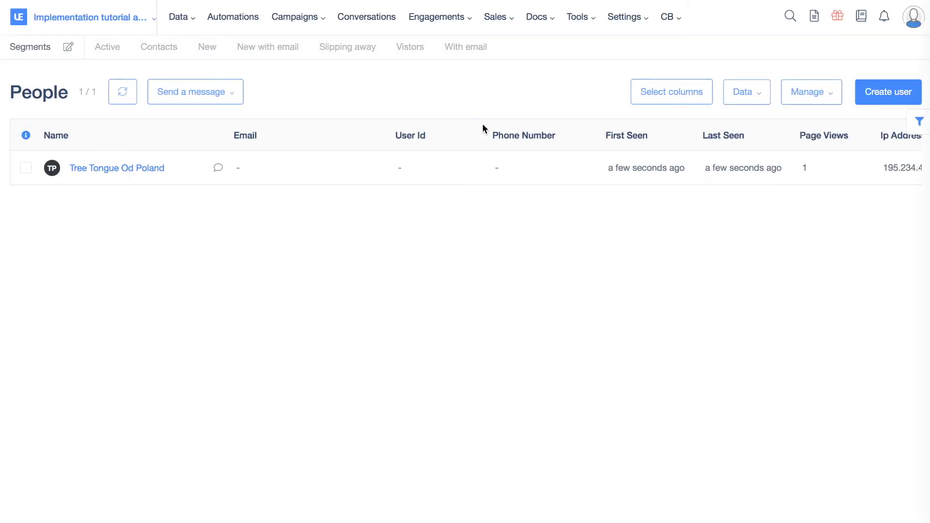